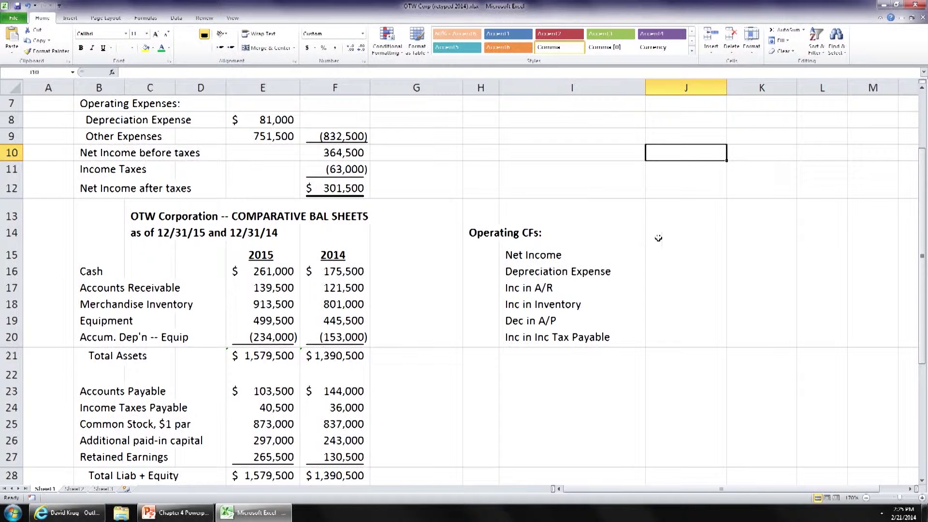
Enter 301,500 for Net Income in J15 and 81,000 for Depreciation Expense in J16 under Operating CFs.
click(671, 245)
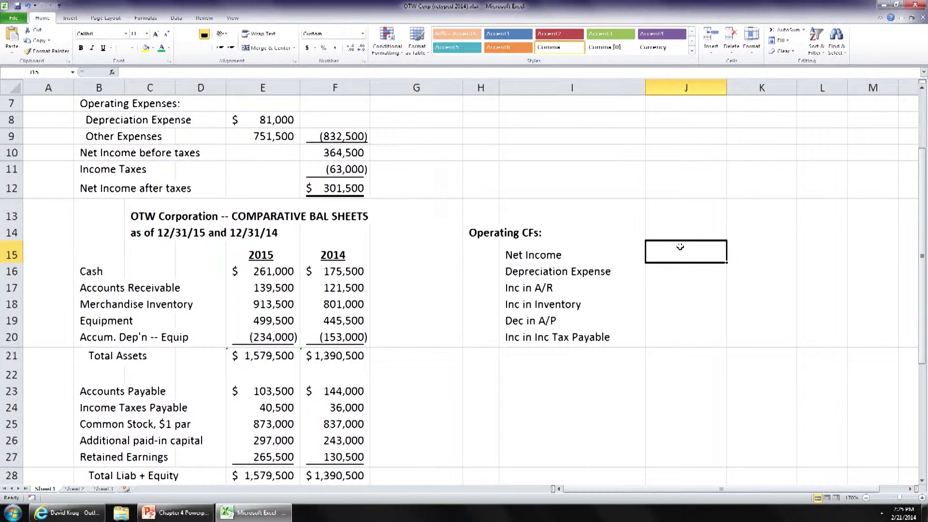
text(310500)
key(BackSpace)
key(BackSpace)
key(BackSpace)
key(BackSpace)
key(BackSpace)
key(BackSpace)
text(301,500)
key(Return)
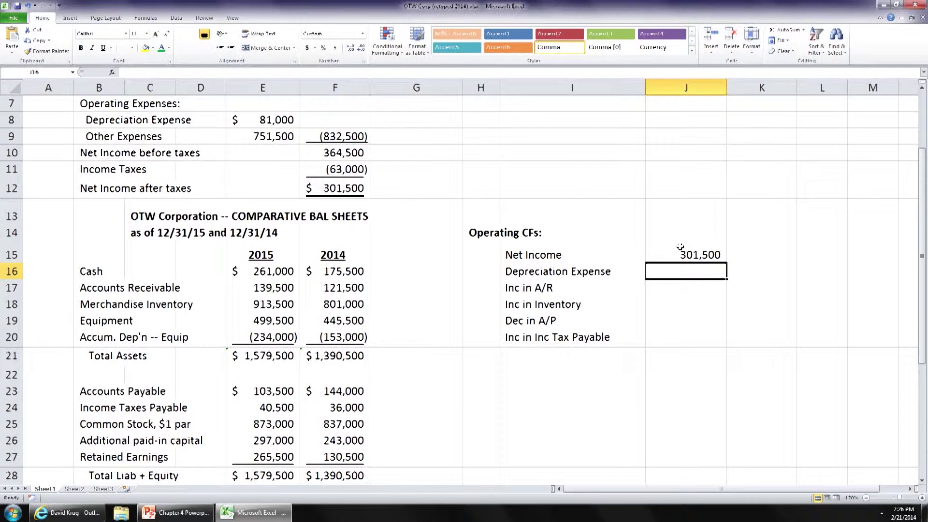
text(81000)
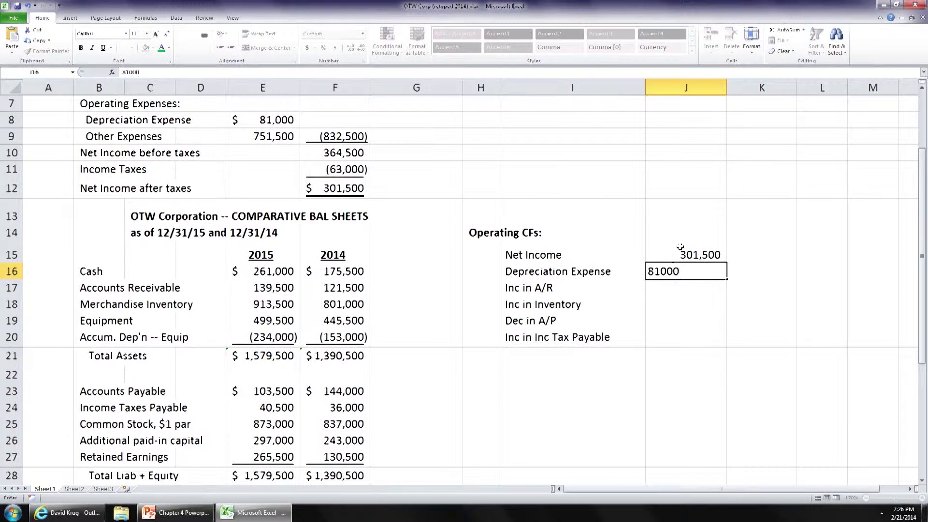
key(Return)
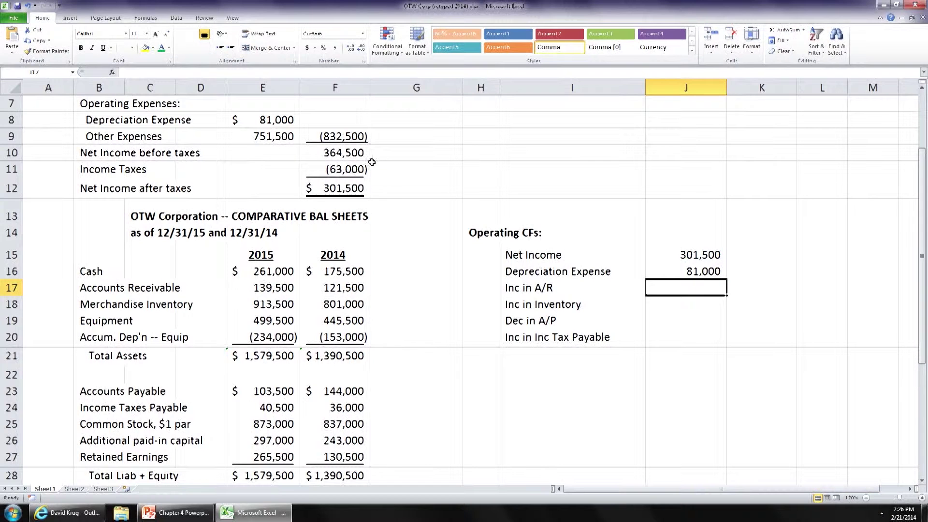
Check the Net Income after taxes and Depreciation Expense amounts in the income statement, and enlarge the worksheet to 200%.
scroll(388, 163, up, 2)
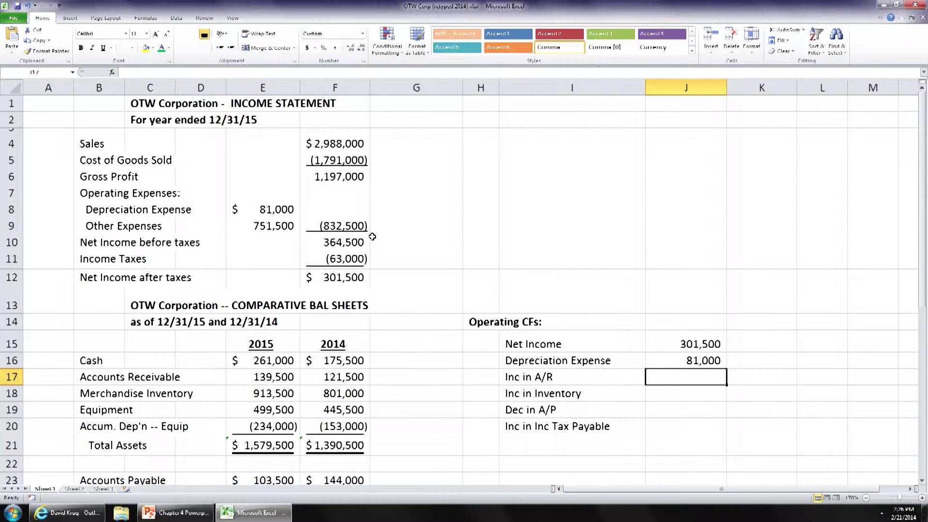
click(345, 277)
click(285, 209)
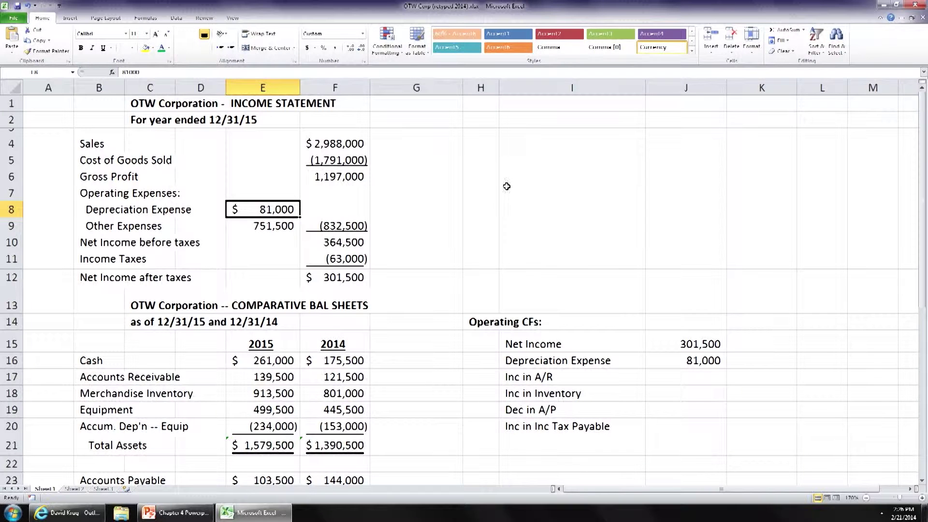
scroll(505, 187, down, 3)
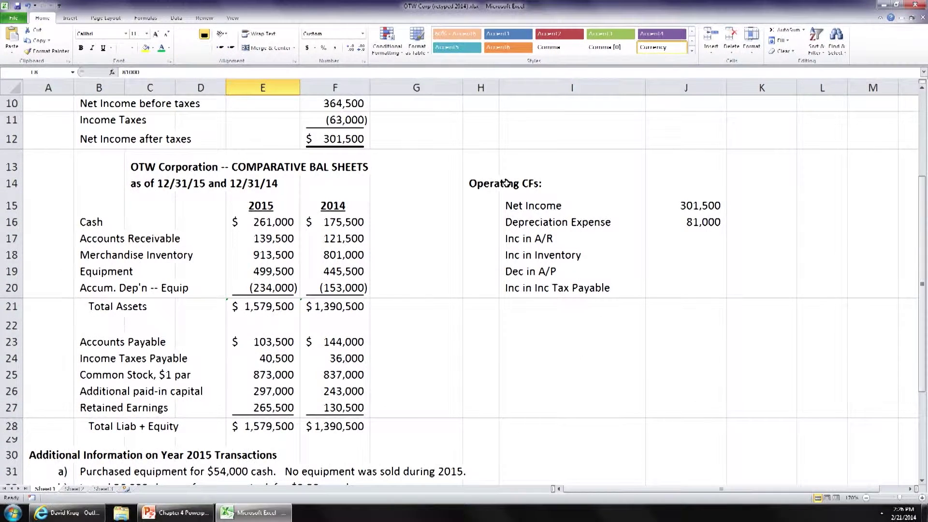
scroll(506, 183, down, 1)
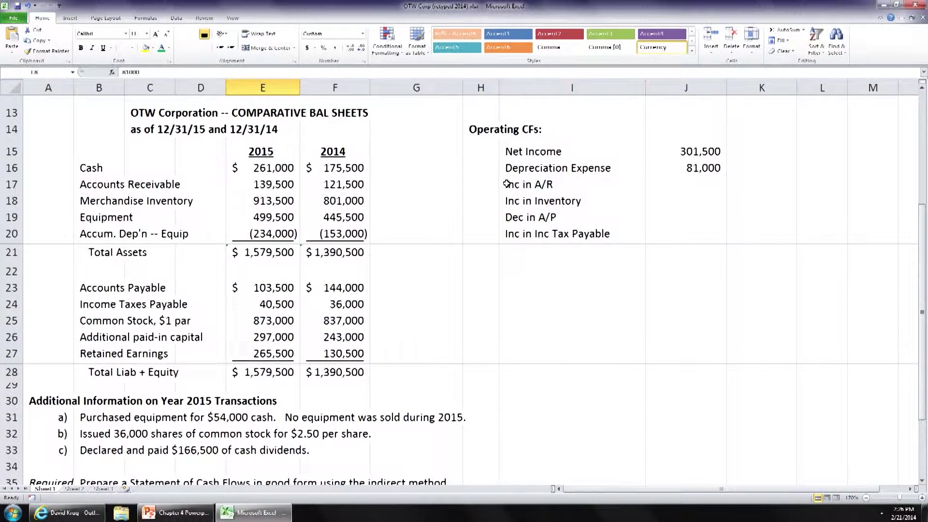
click(922, 498)
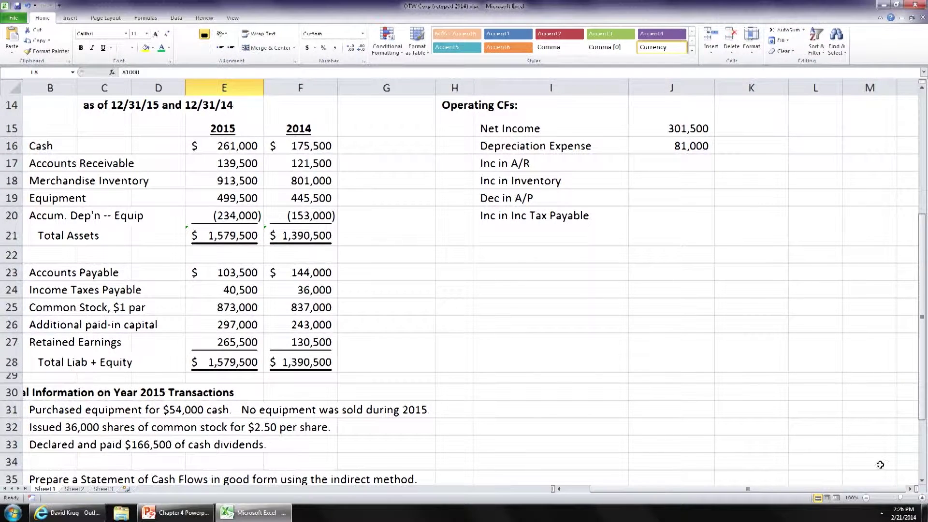
click(921, 499)
click(921, 498)
scroll(790, 485, up, 2)
drag(763, 489, 703, 489)
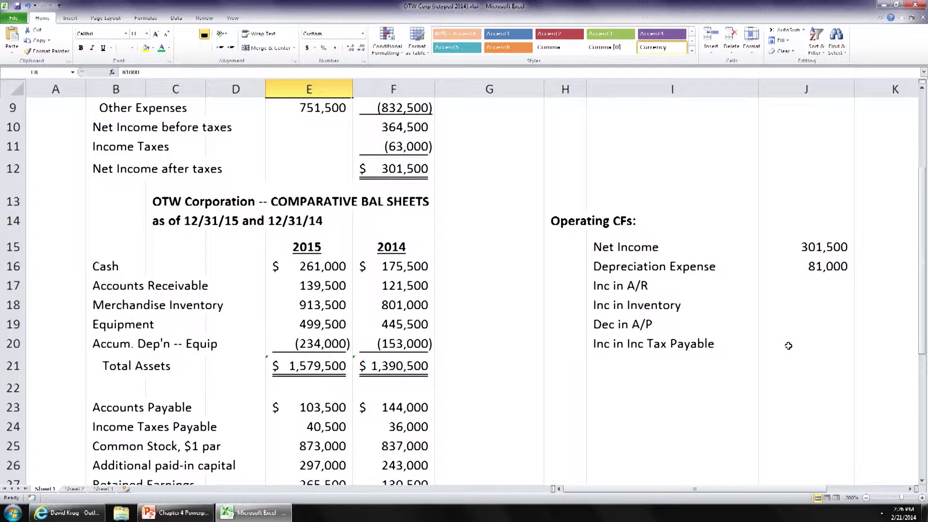
Enter -18000 for Inc in A/R in J17 and -112500 for Inc in Inventory in J18.
click(816, 369)
key(Down)
key(Down)
key(Down)
key(Down)
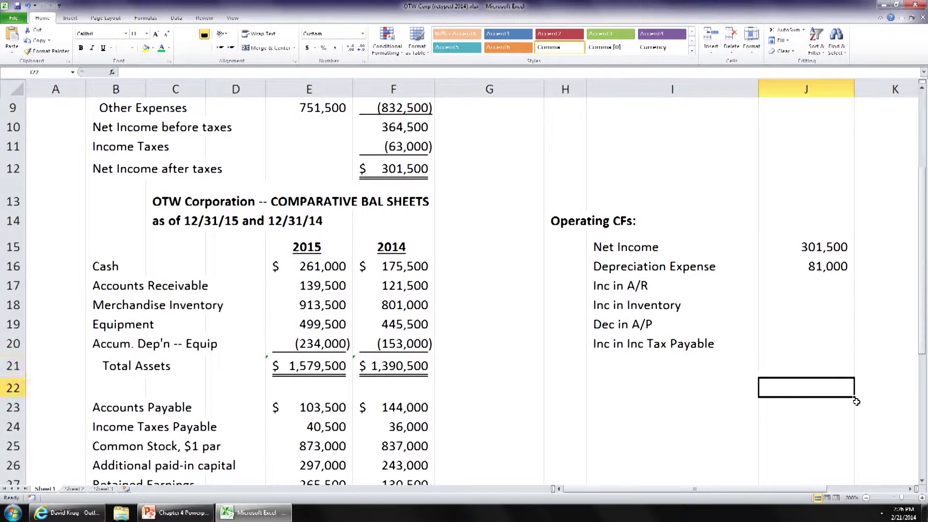
key(Down)
key(Down)
key(Down)
key(Down)
key(Up)
key(Up)
key(Up)
key(Up)
key(Up)
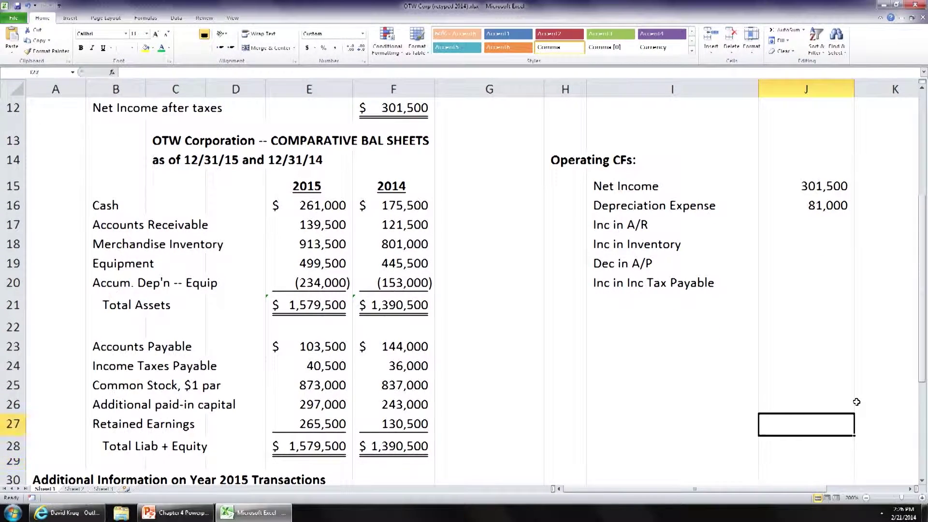
key(Up)
key(Up)
key(Up)
key(Up)
key(Up)
key(Up)
key(Up)
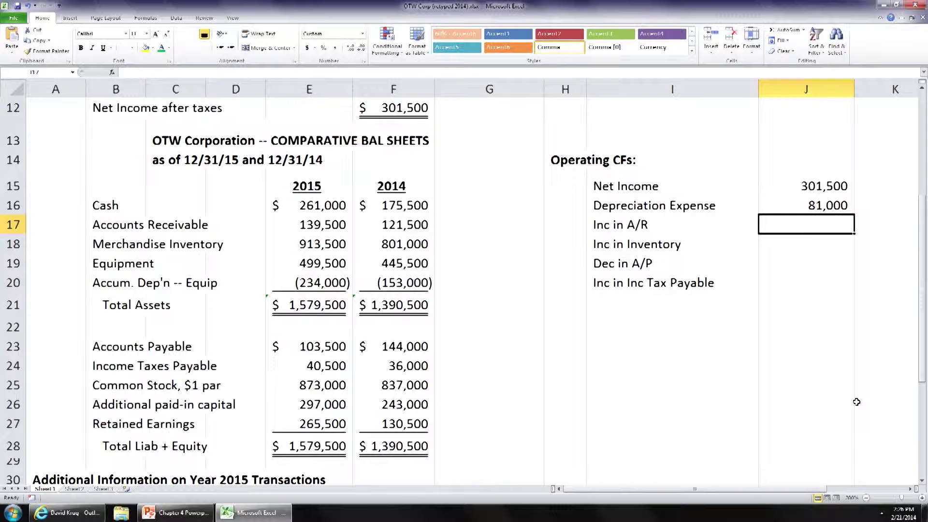
text(-18000)
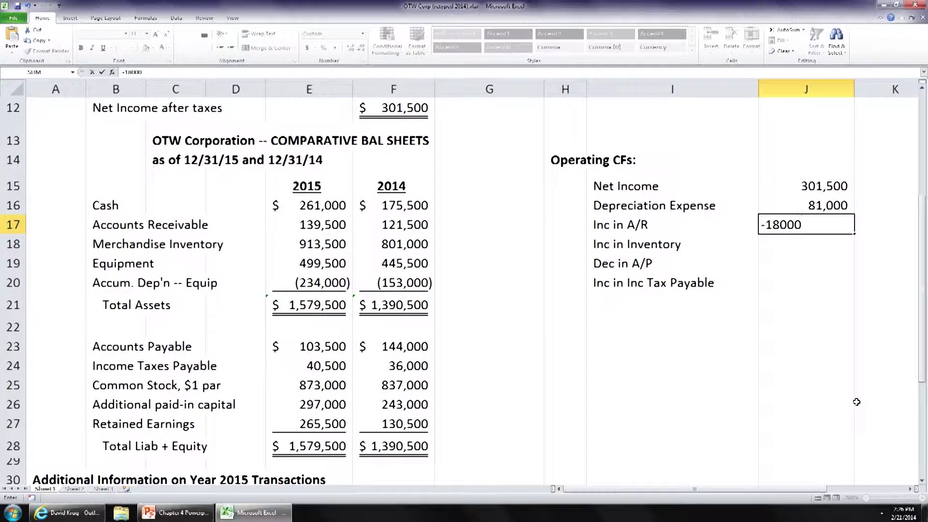
key(Return)
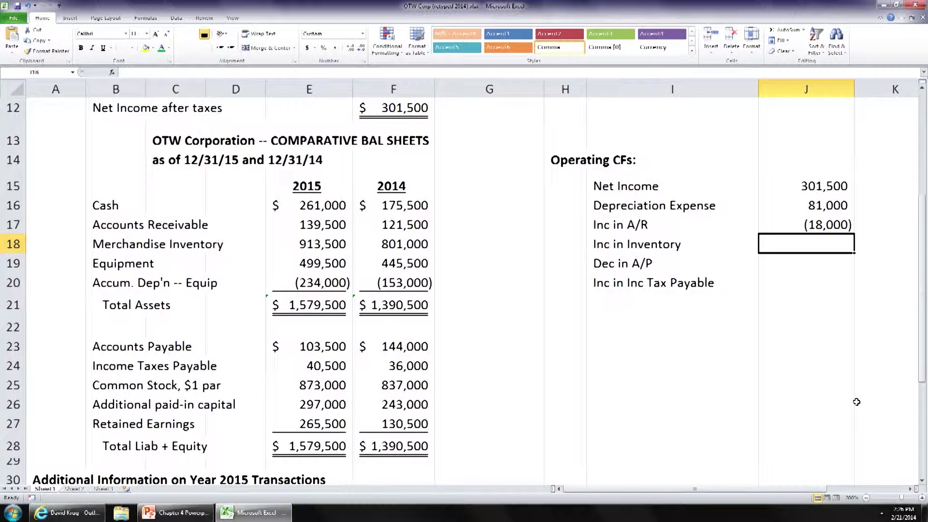
text(-112500)
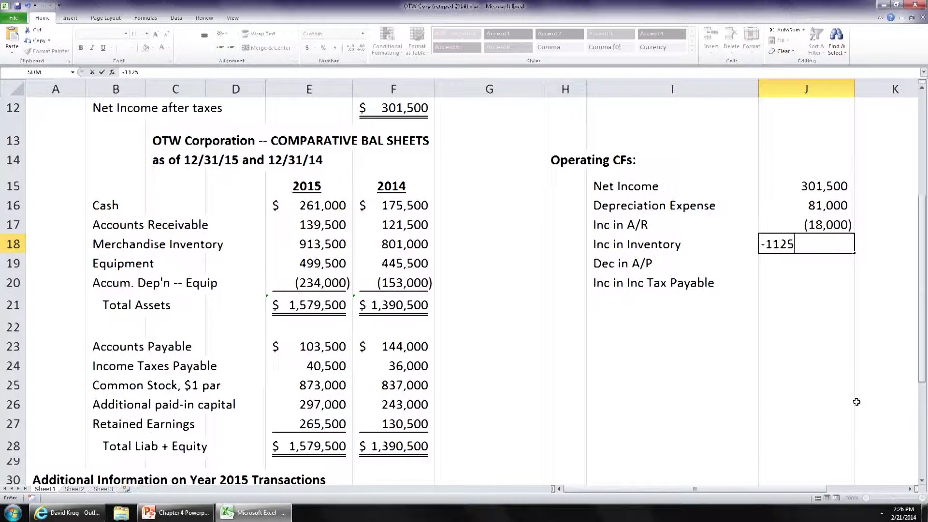
key(Return)
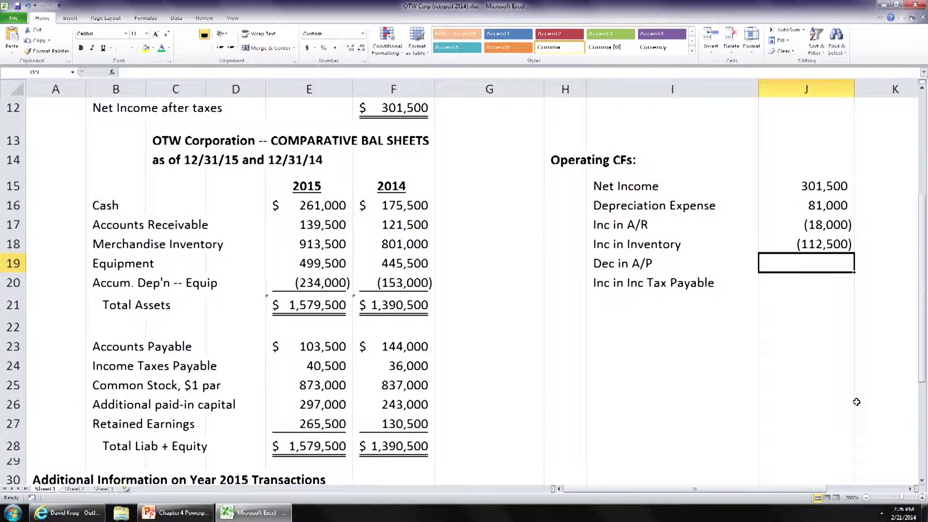
Enter -40500 for Dec in A/P in J19 and +4500 for Inc in Inc Tax Payable in J20.
text(-4)
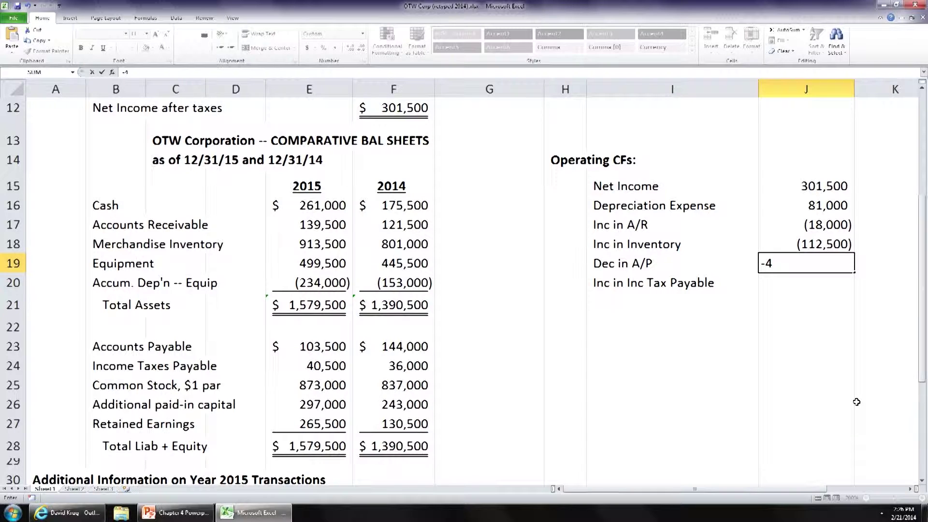
text(0500)
key(Return)
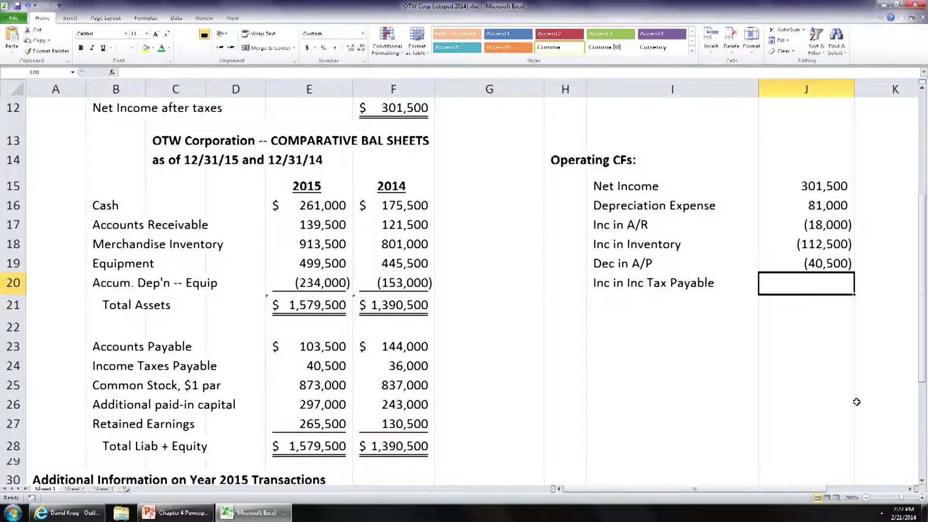
text(=4500)
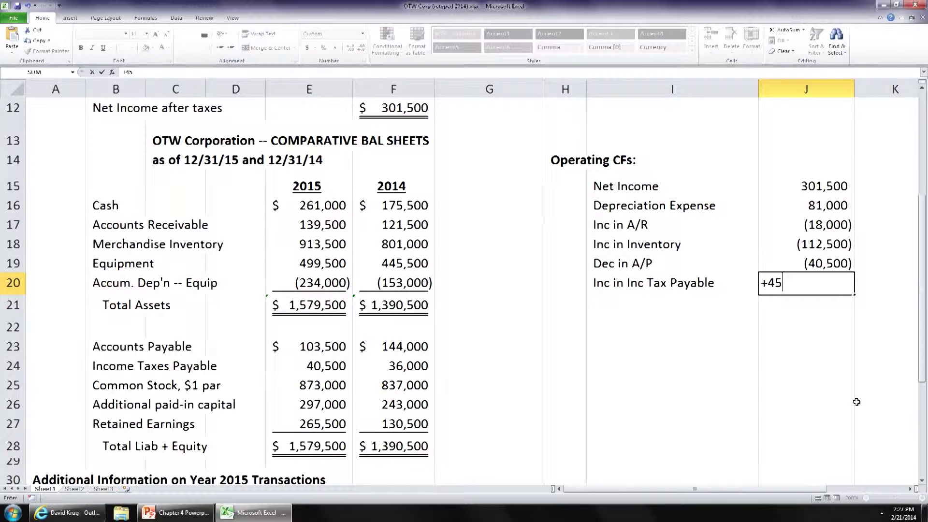
key(Return)
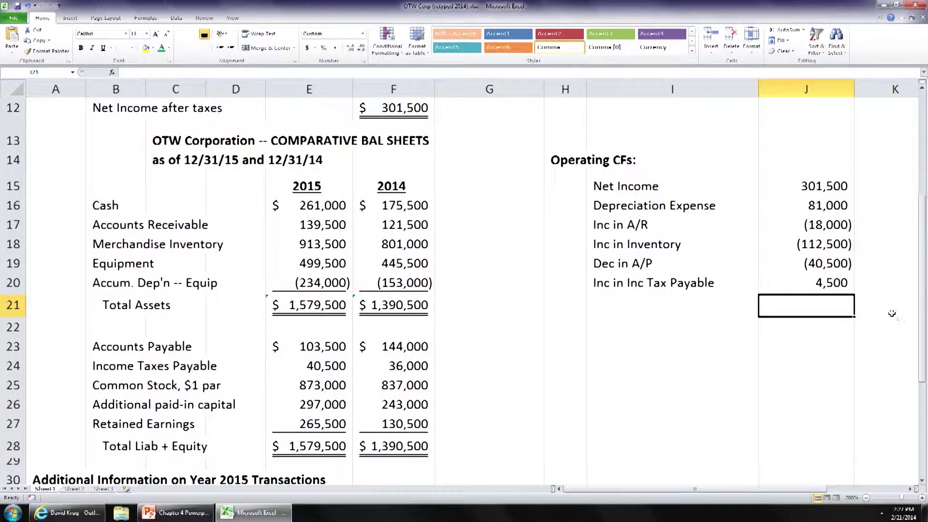
click(880, 300)
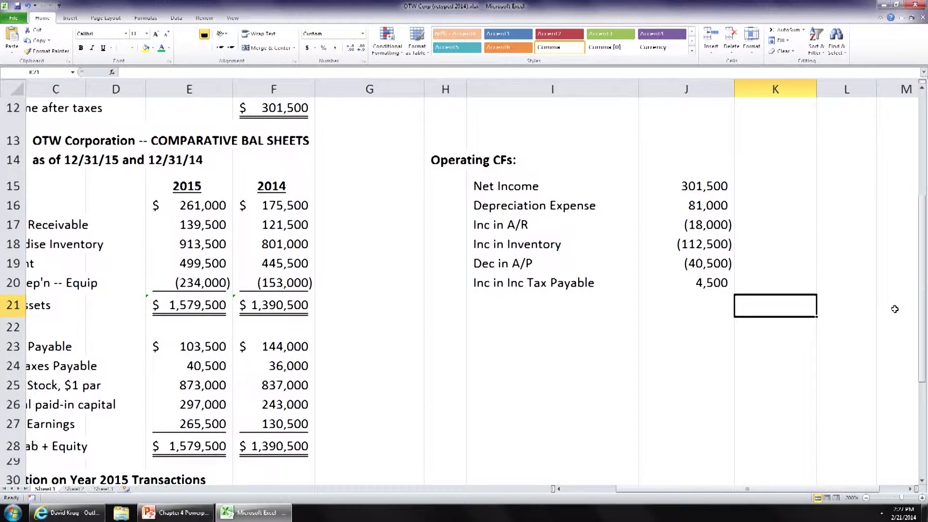
text(@sum()
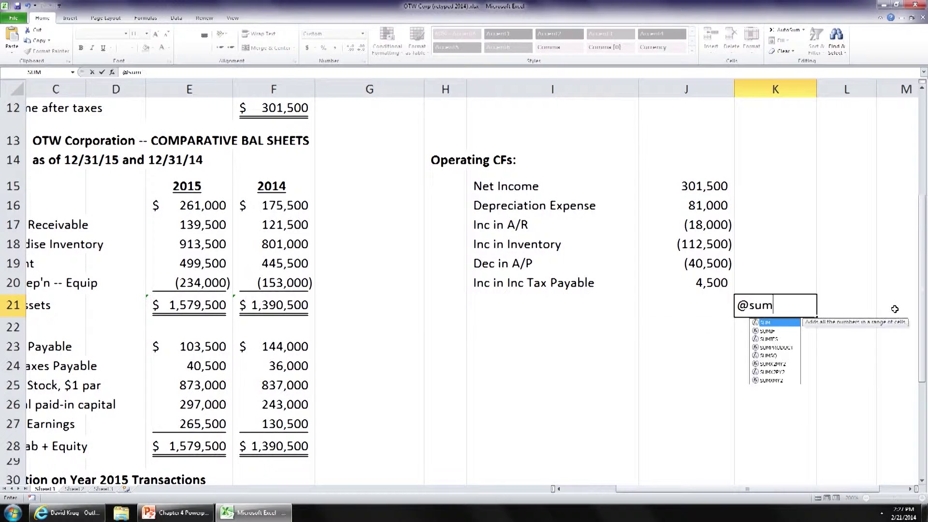
key(Left)
key(Up)
key(F8)
key(Up)
key(Up)
key(Up)
key(Up)
key(Up)
text())
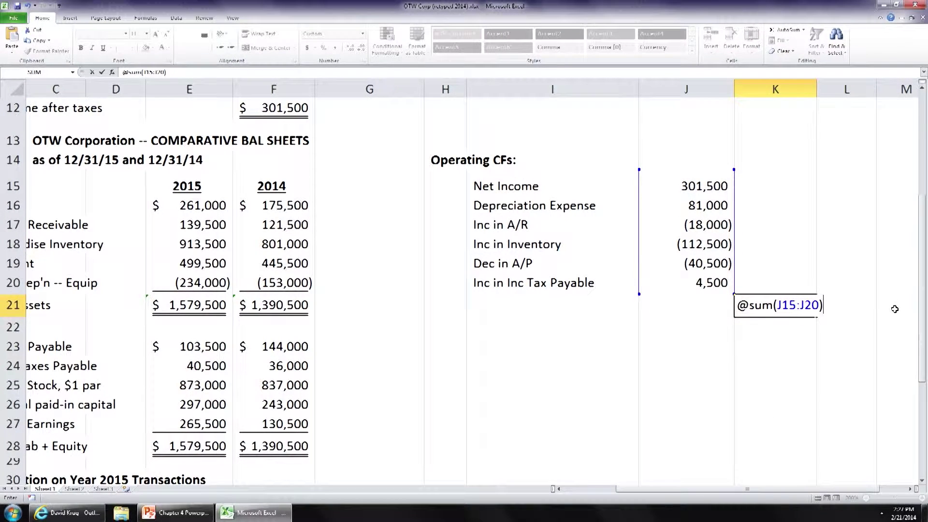
key(Return)
key(Up)
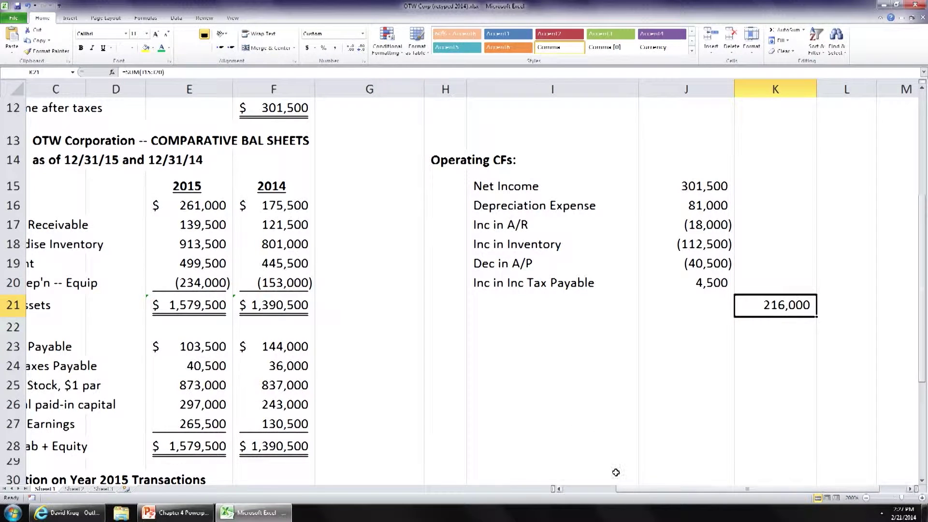
Narrow the blank column G between the balance sheets and the Operating CFs section.
drag(424, 89, 375, 87)
key(Left)
key(Left)
key(Left)
key(Left)
key(Left)
key(Left)
key(Left)
key(Left)
key(Left)
key(Left)
key(Right)
key(Right)
key(Right)
key(Right)
key(Right)
key(Right)
key(Right)
key(Right)
key(Right)
key(Left)
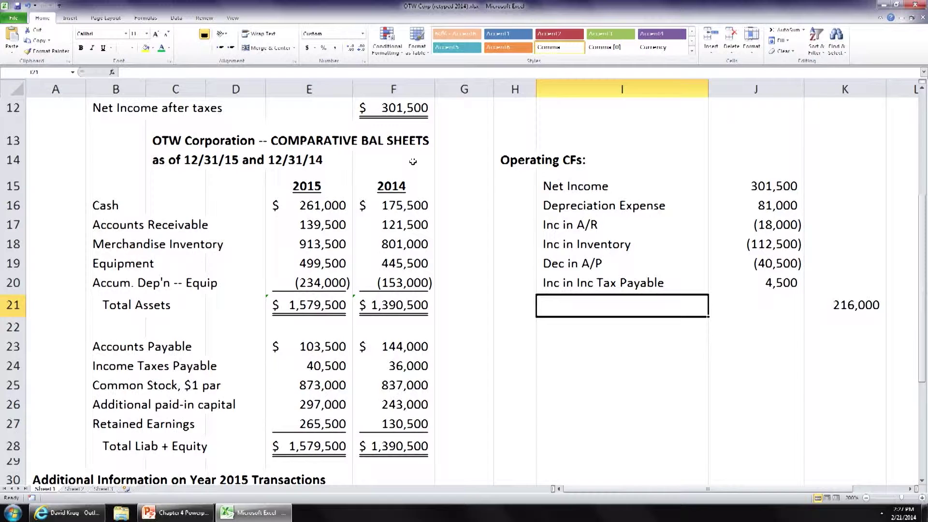
Underline the Inc in Inc Tax Payable amount in J20 and label the total row in I21 "Cash provided by Oper Activities".
click(734, 284)
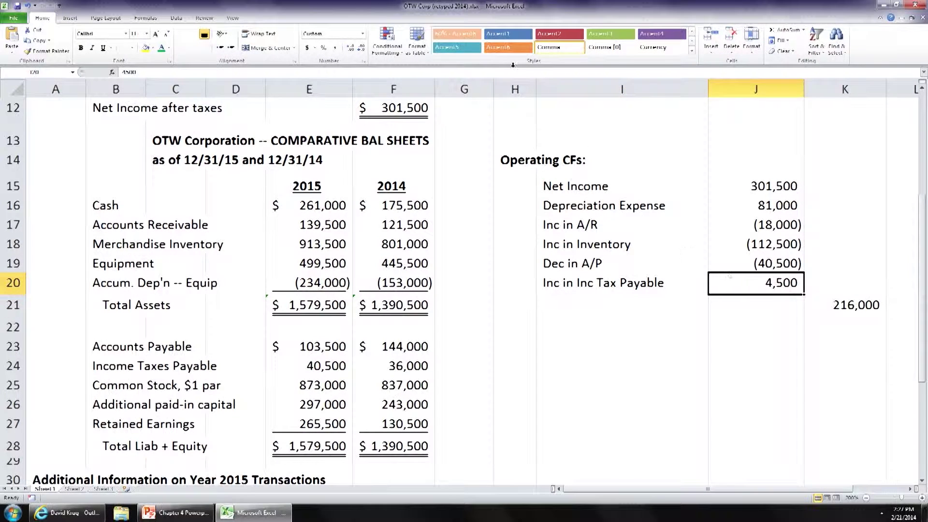
click(103, 48)
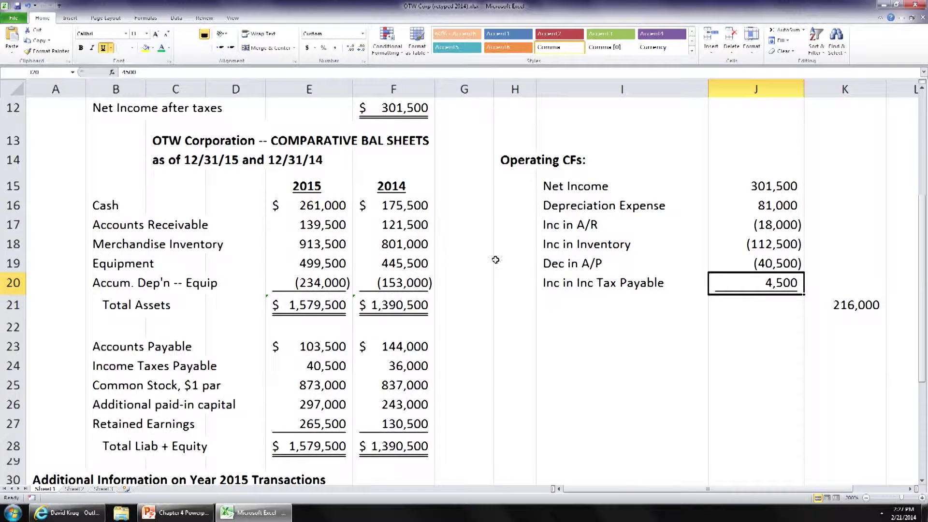
click(619, 308)
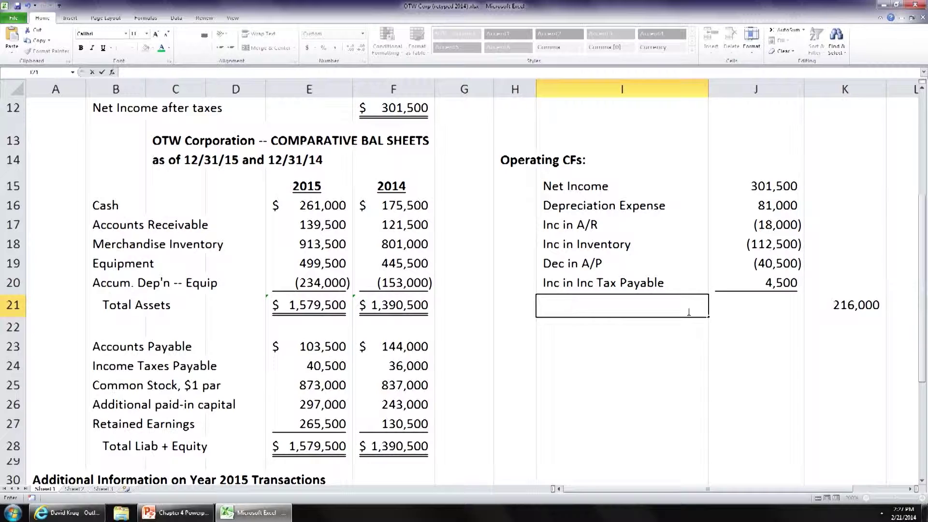
text(Cash provided by OPe)
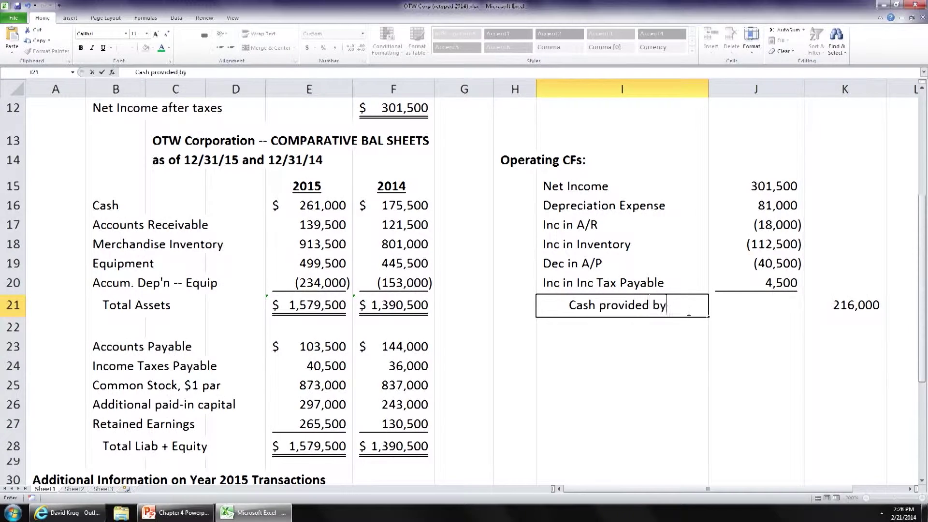
key(BackSpace)
key(BackSpace)
text(per Actt)
key(BackSpace)
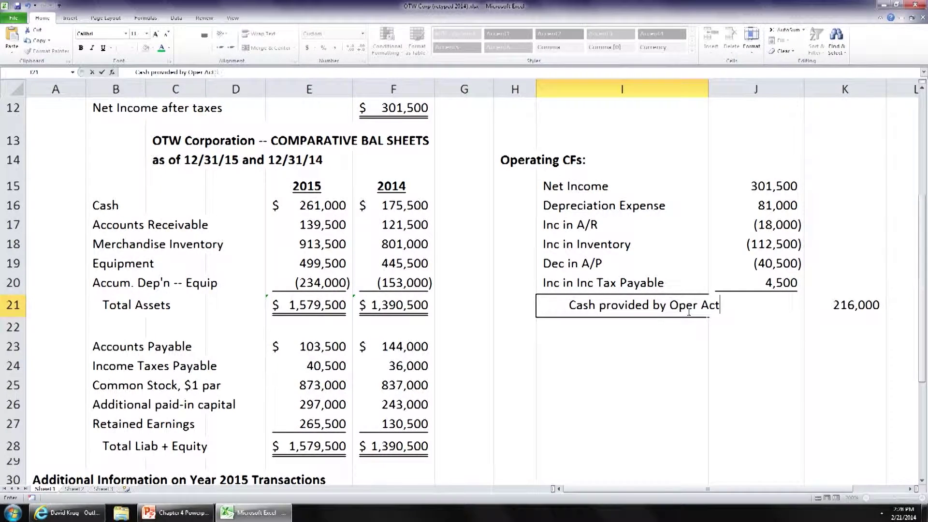
text(ivities)
key(Return)
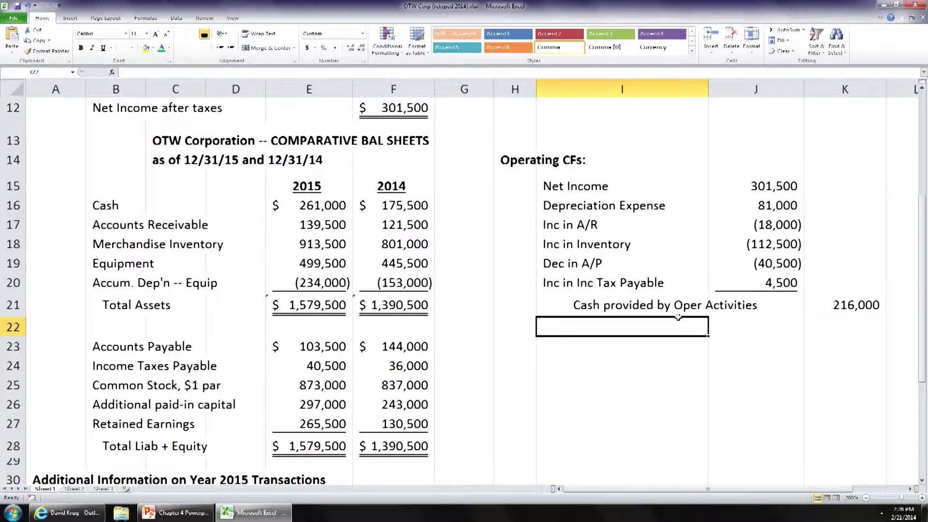
Review the Operating CFs section in G13:K22 and the additional information on year 2015 transactions below the balance sheets.
drag(461, 138, 817, 334)
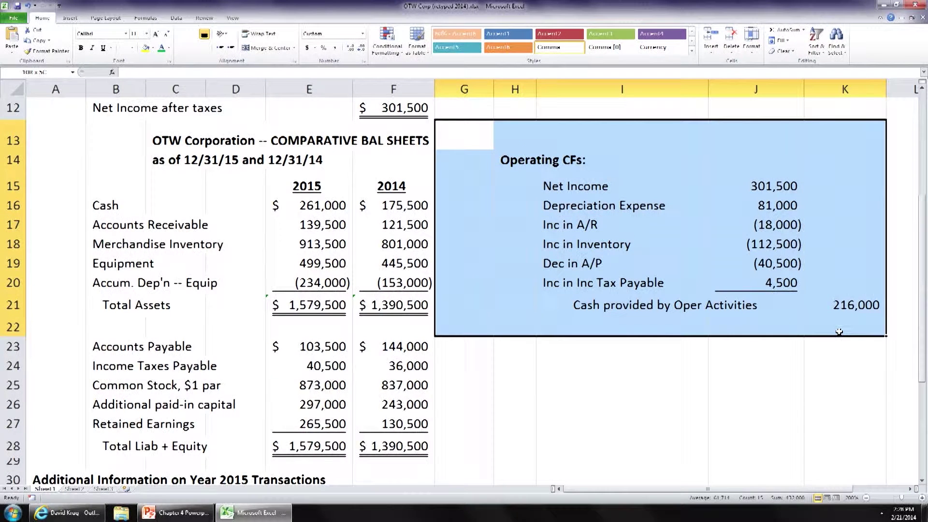
click(577, 370)
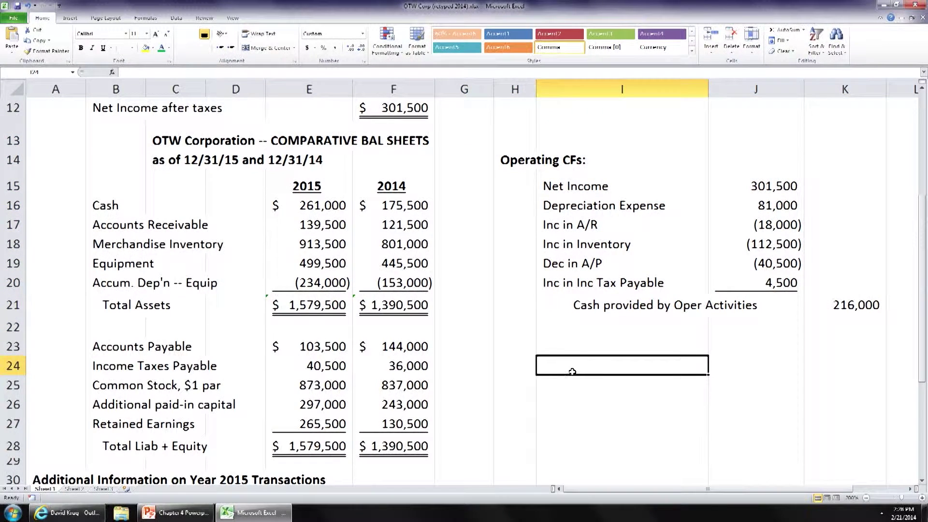
scroll(474, 356, down, 3)
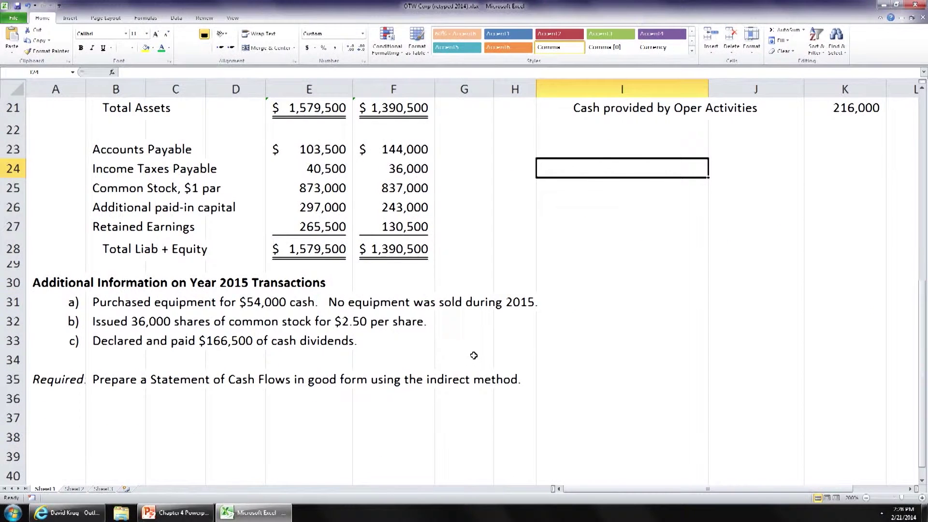
Widen column H slightly and classify the equipment purchase in I31 as "INVESTING, outflow".
scroll(474, 357, up, 1)
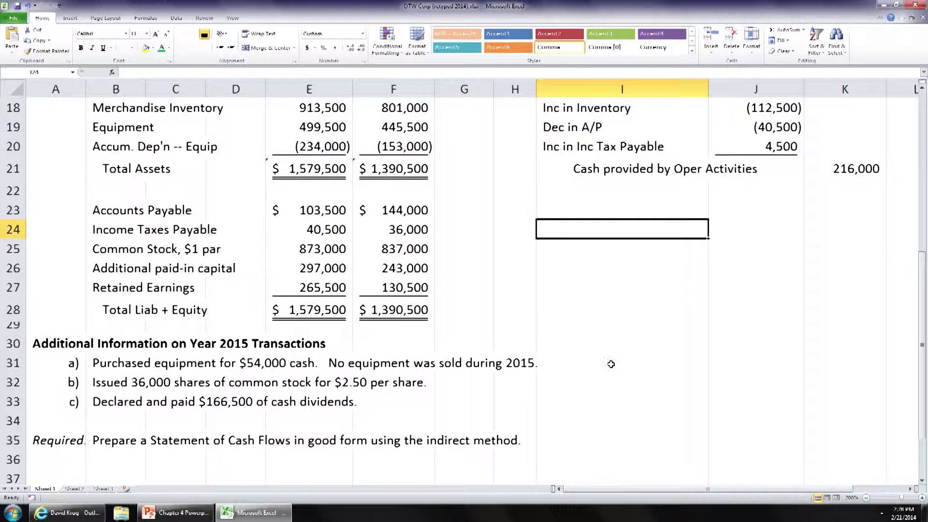
drag(537, 86, 546, 87)
click(615, 362)
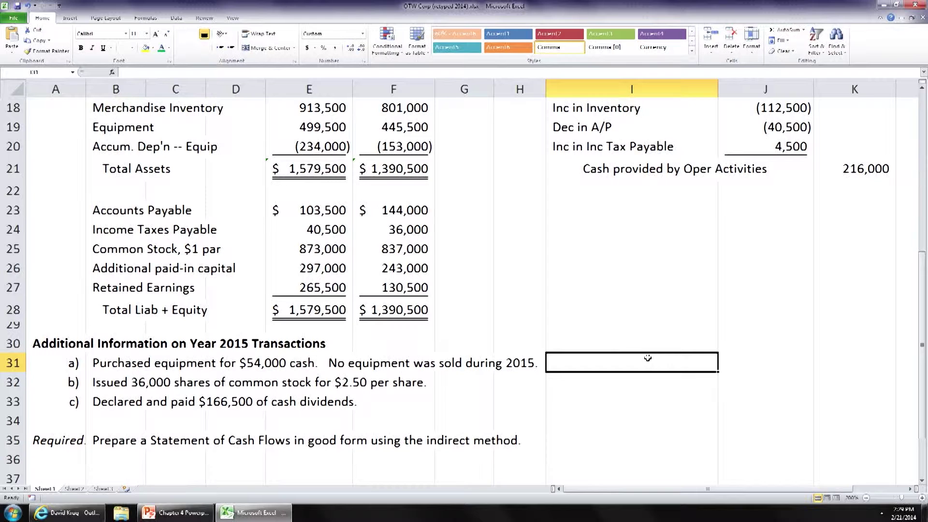
text(INV)
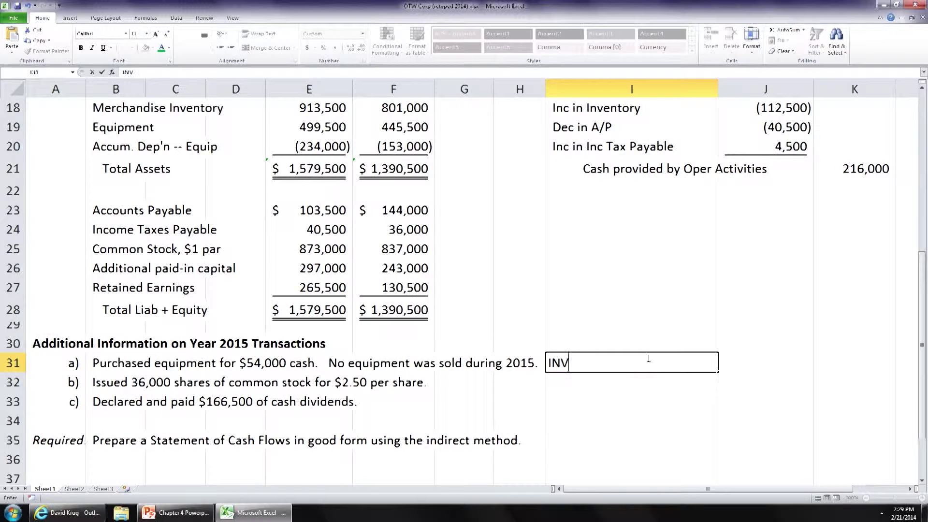
text(ESTING, outflow)
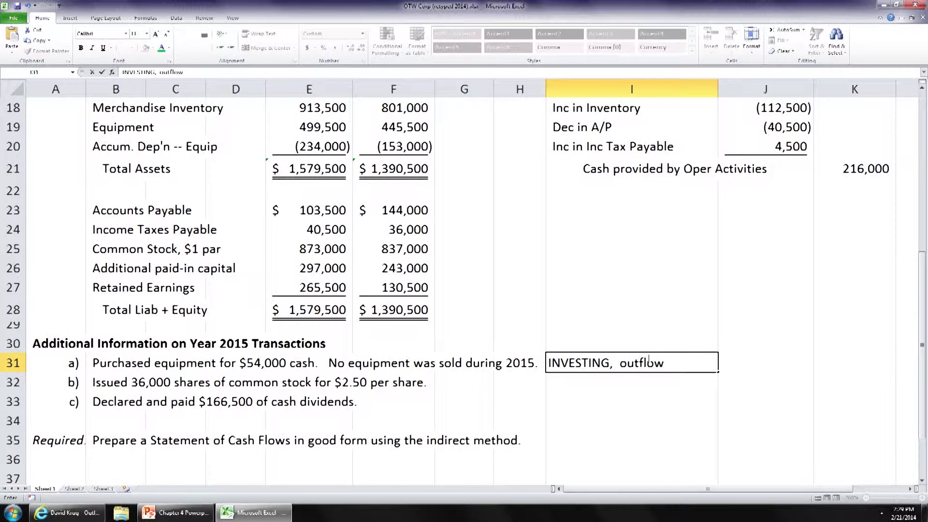
key(Return)
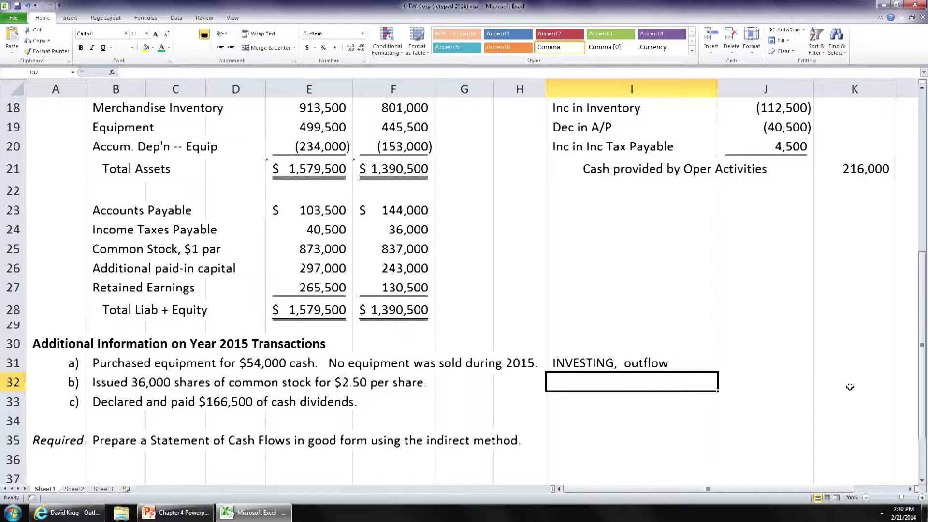
Classify the stock issuance in I32 as "FINANCING, inflow" and the cash dividends in I33 as "FINANCING, outflow".
text(FINANCIN)
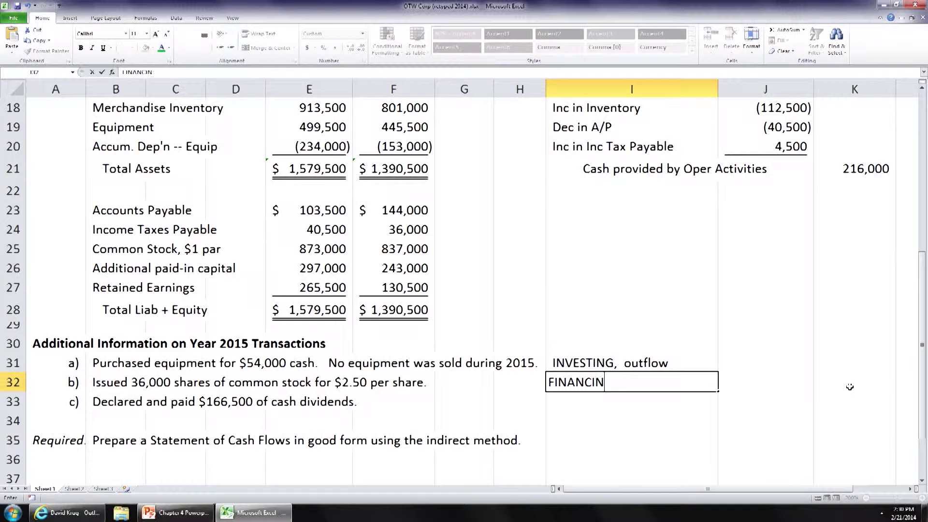
text(G,  inflow)
key(Return)
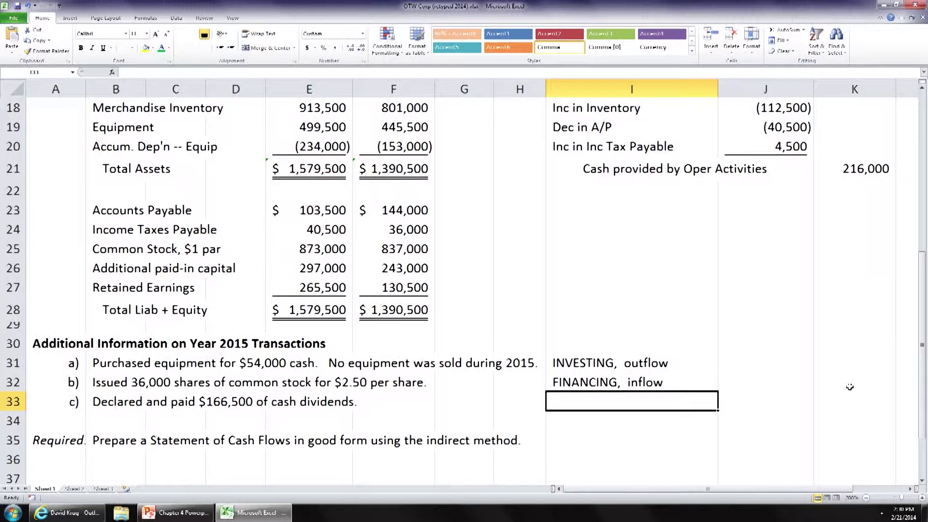
text(FINANCING,)
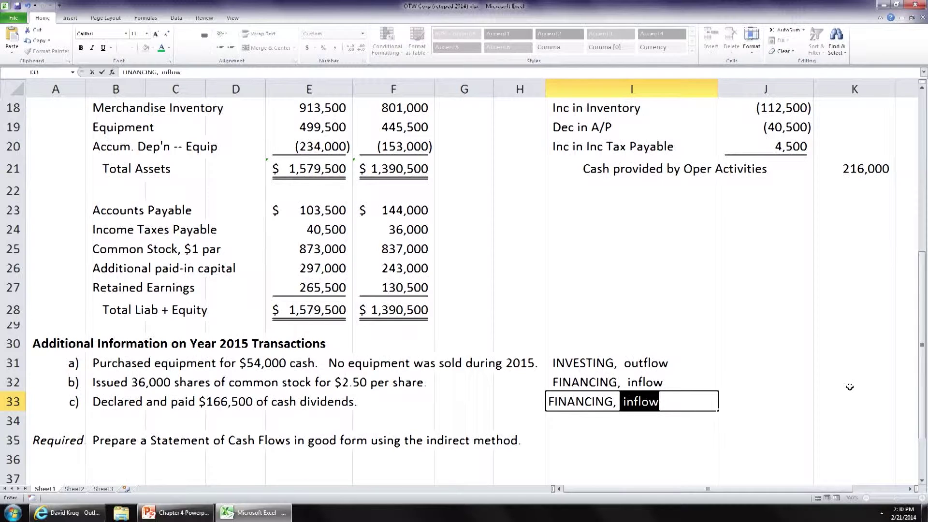
text( OUT)
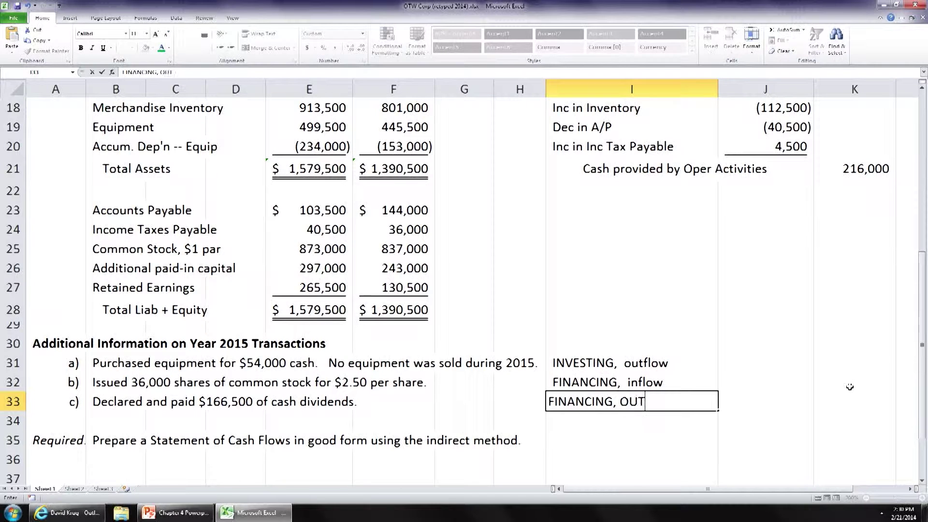
key(BackSpace)
key(BackSpace)
key(BackSpace)
text(outflow)
key(Return)
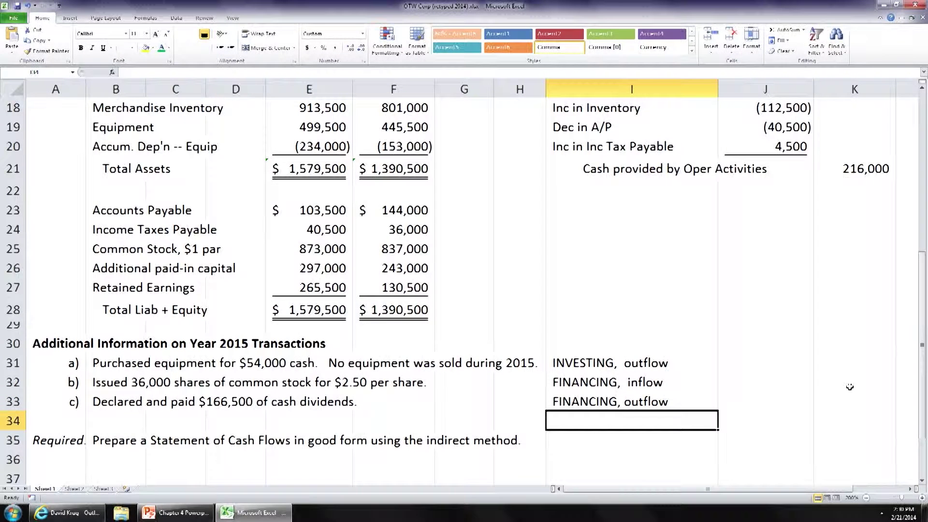
Highlight the transaction classifications in I31:I33 in yellow.
click(624, 363)
drag(623, 363, 623, 403)
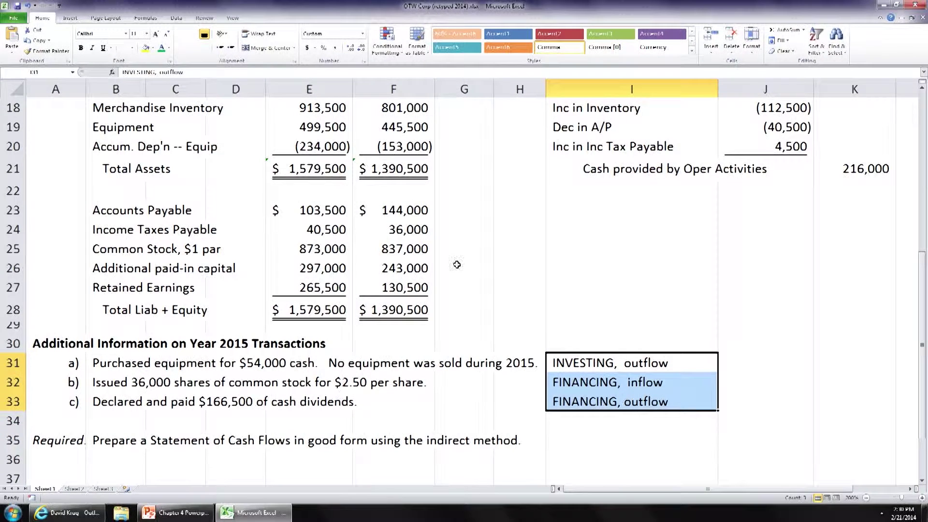
click(146, 48)
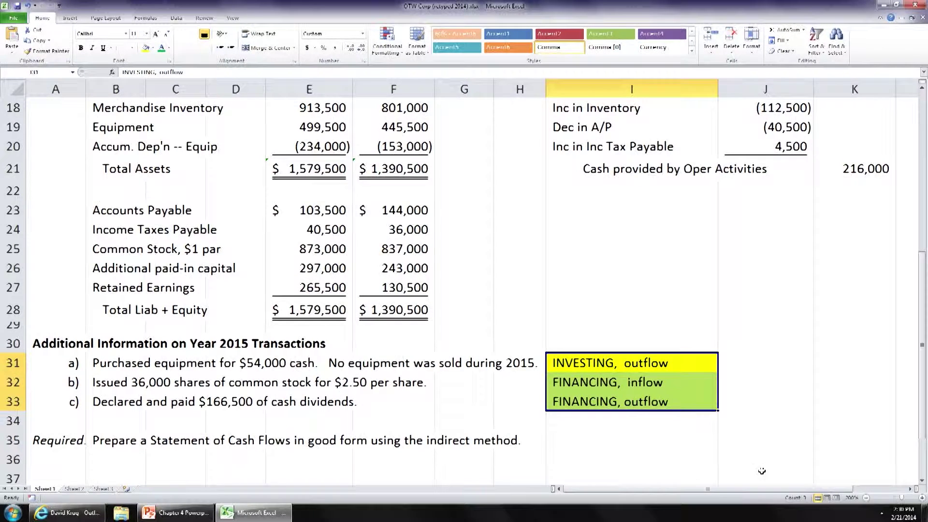
Enter the section heading "Investing CFs:" in H23, below the operating cash flows.
scroll(764, 452, up, 1)
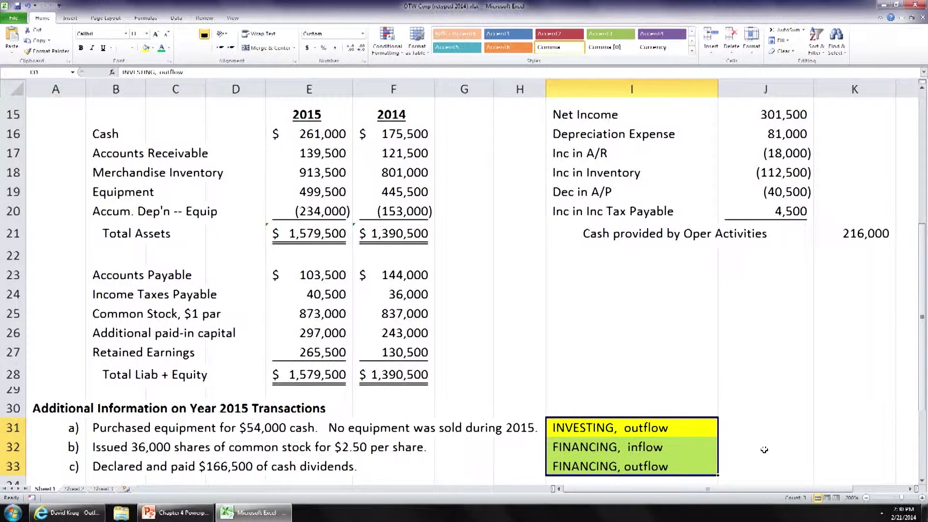
click(865, 498)
click(866, 498)
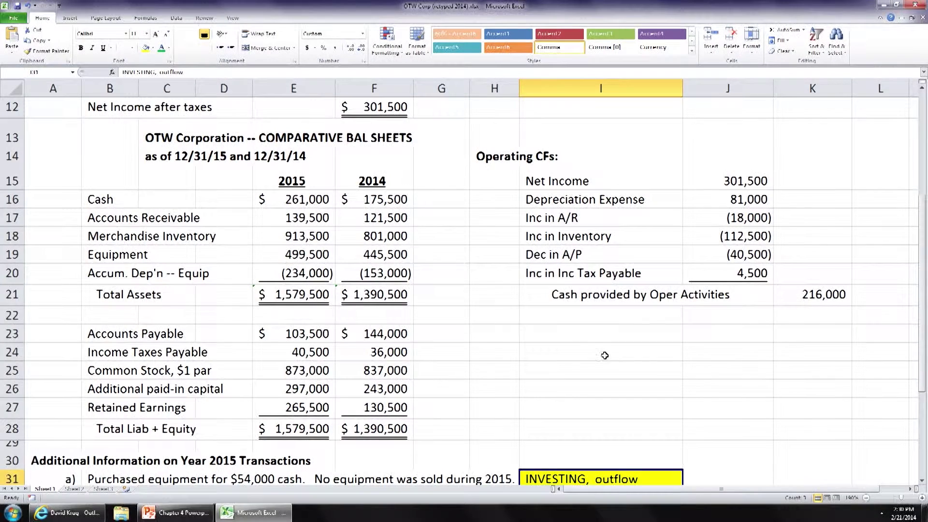
click(493, 334)
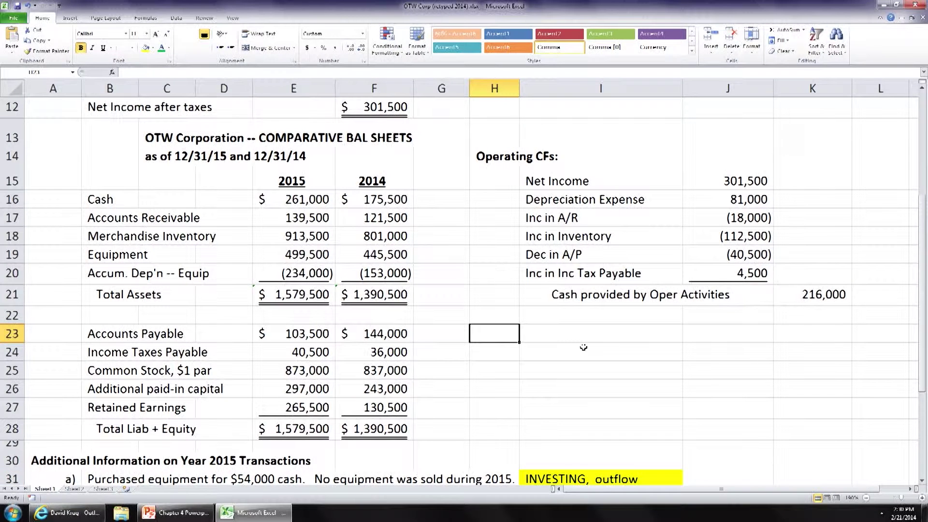
text(Inve)
key(BackSpace)
key(BackSpace)
key(BackSpace)
key(BackSpace)
text(Investing)
key(BackSpace)
key(BackSpace)
key(BackSpace)
key(BackSpace)
key(BackSpace)
text(ti)
key(BackSpace)
key(BackSpace)
text(sting)
key(BackSpace)
key(BackSpace)
key(BackSpace)
key(BackSpace)
key(BackSpace)
text(sting cl)
key(BackSpace)
key(BackSpace)
text(c)
key(BackSpace)
text(CFs:)
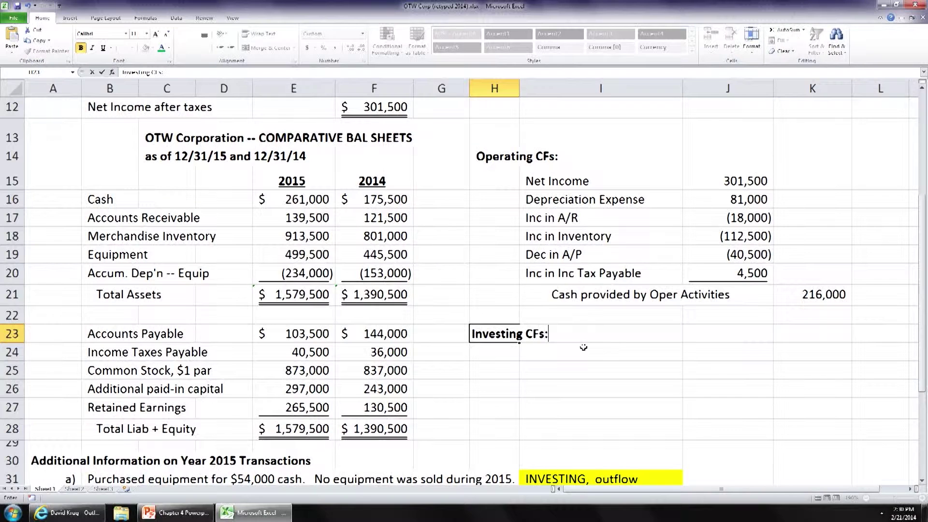
key(Return)
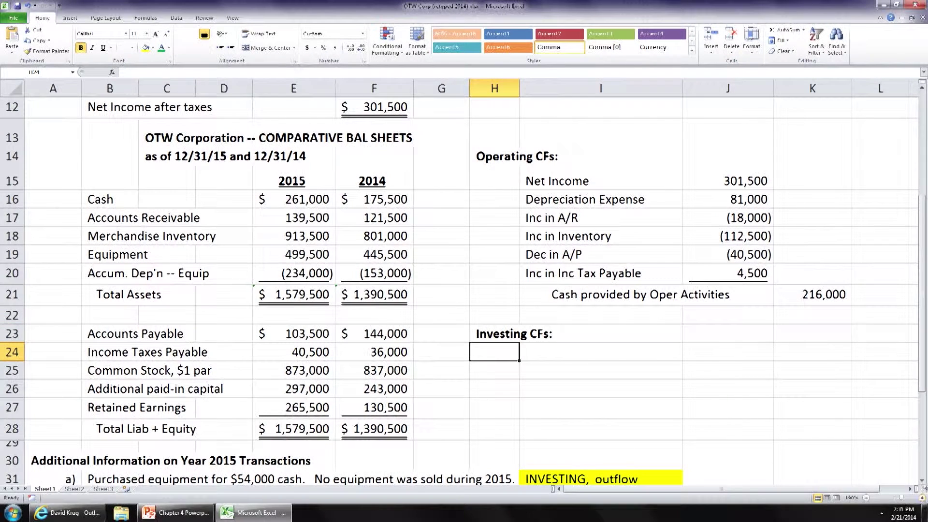
Add the line "Purchased equipment" in I24 with the amount -54000 in J24.
click(923, 482)
click(923, 482)
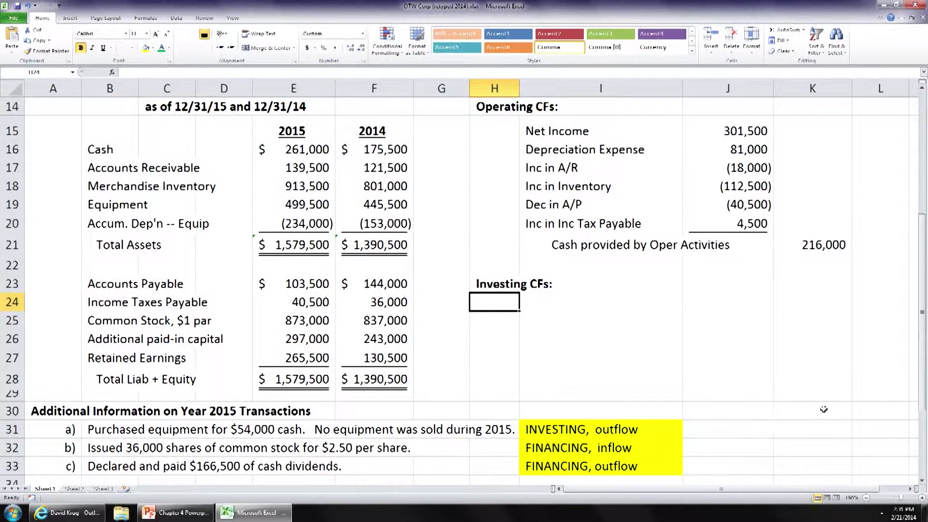
click(584, 310)
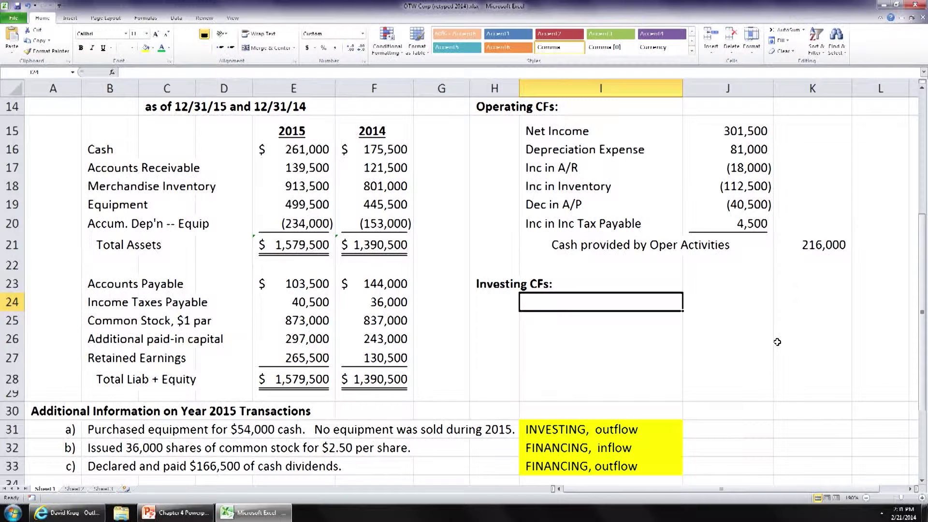
text(Purc)
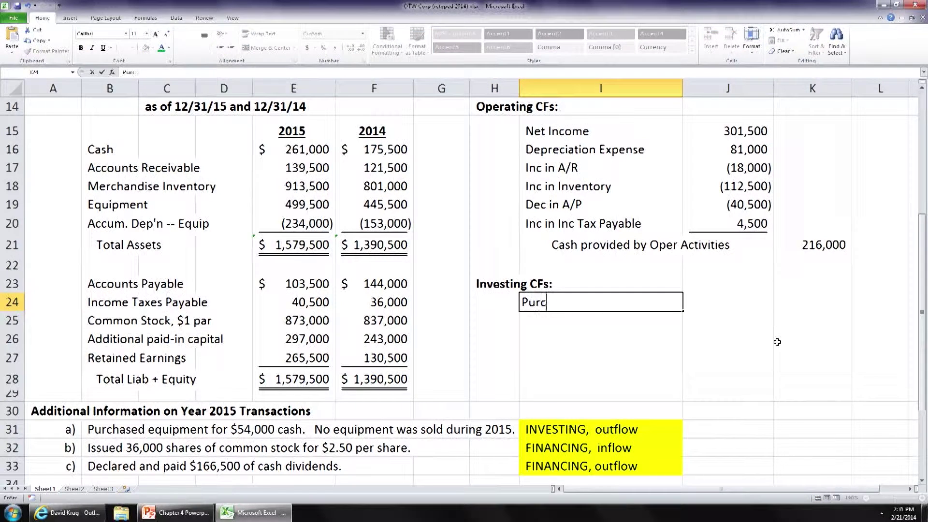
text(hased equipment)
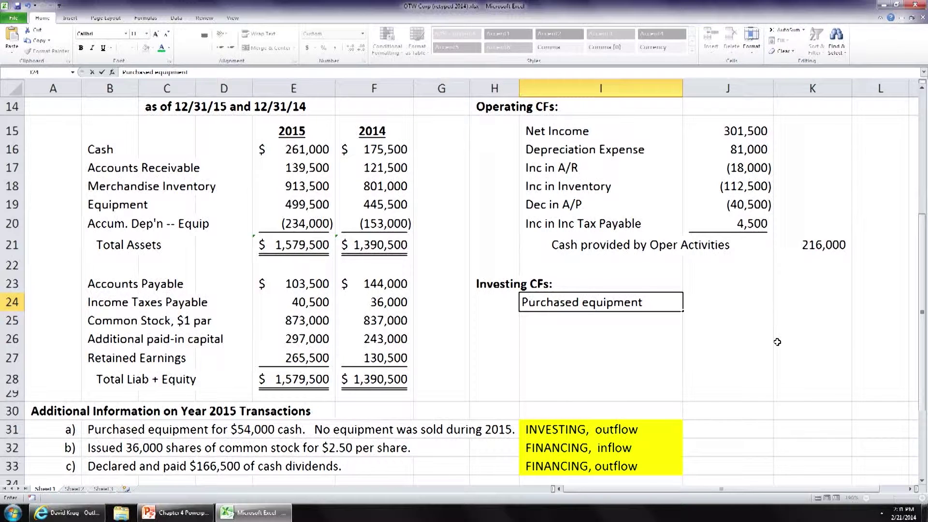
key(Tab)
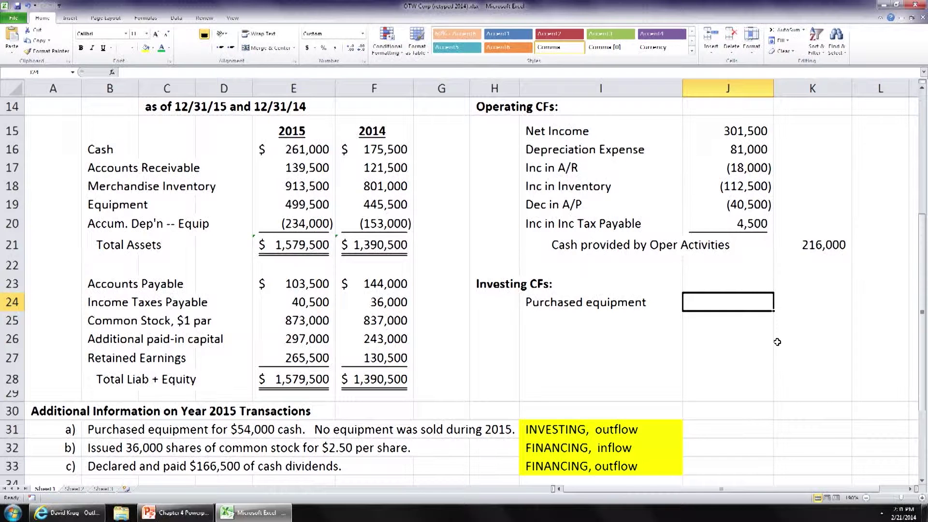
text(-)
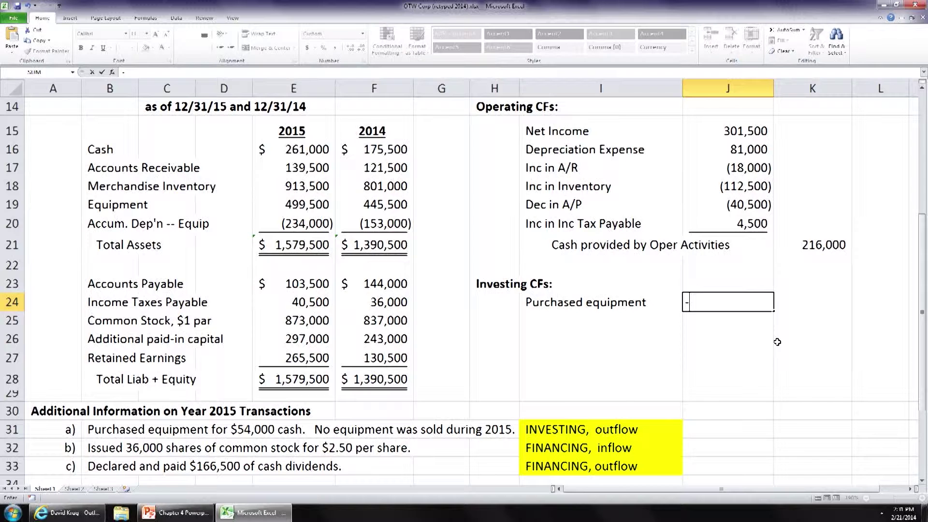
text(54000)
key(Return)
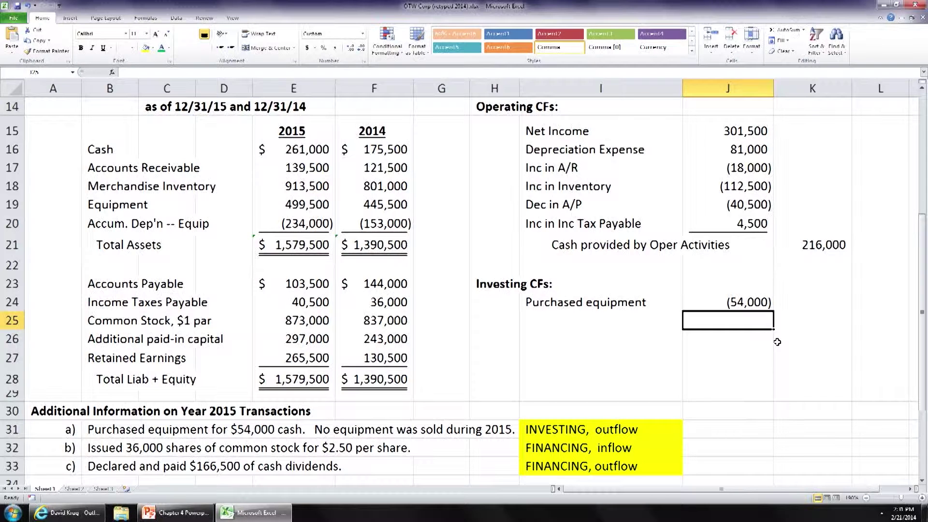
Carry the investing total into K25 with a formula referencing J24, and underline the amount in J24.
key(Right)
text(+)
key(Left)
key(Up)
key(Return)
click(730, 302)
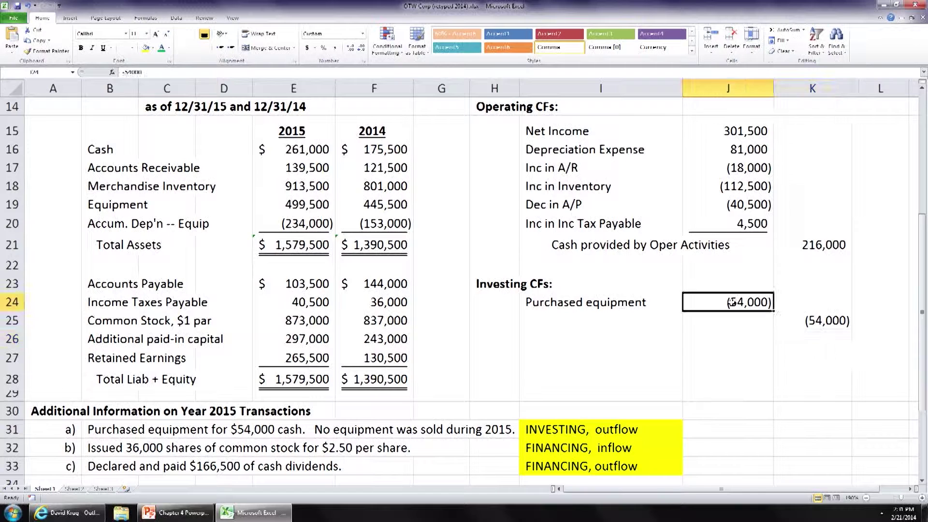
click(103, 47)
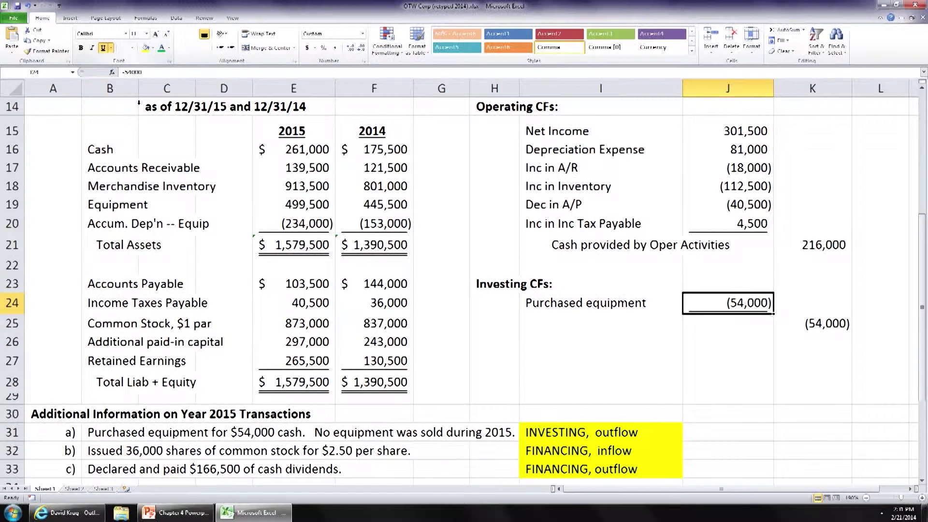
Label the investing total row in I25 with the indented text "Cash used in Investing Activities".
click(563, 316)
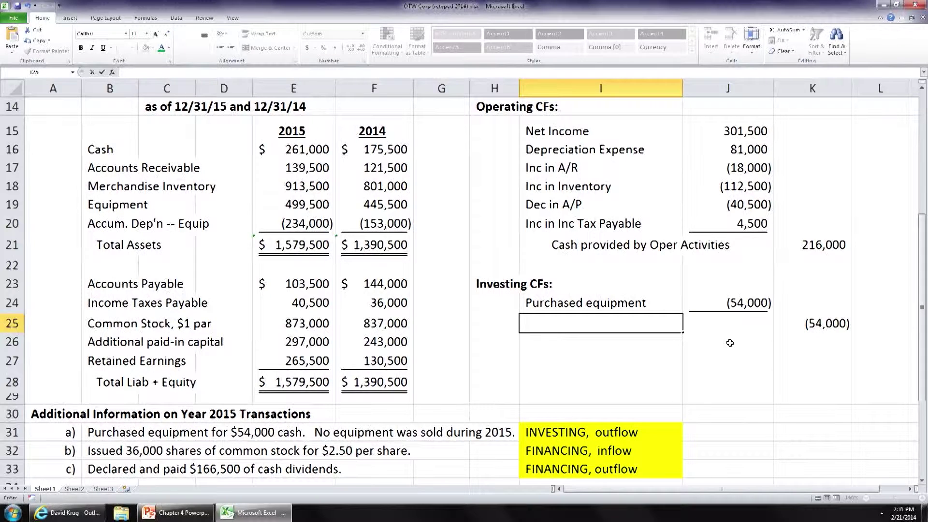
text(Cash used in I)
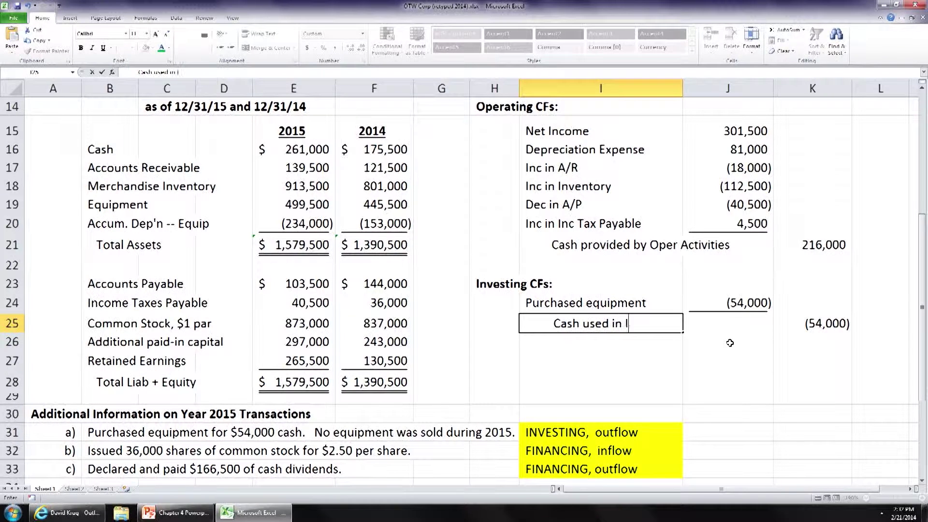
text(nvesting act)
key(BackSpace)
key(BackSpace)
key(BackSpace)
text(Ac)
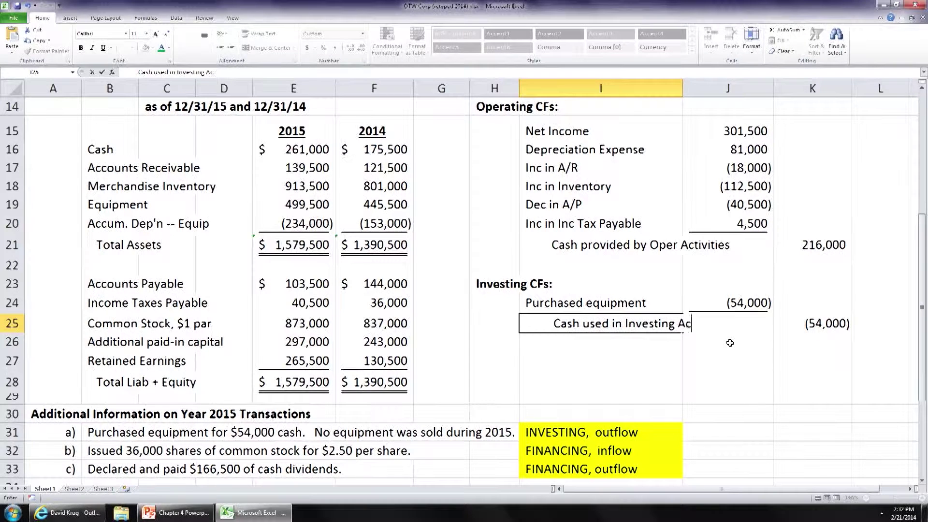
text(tivities)
key(Return)
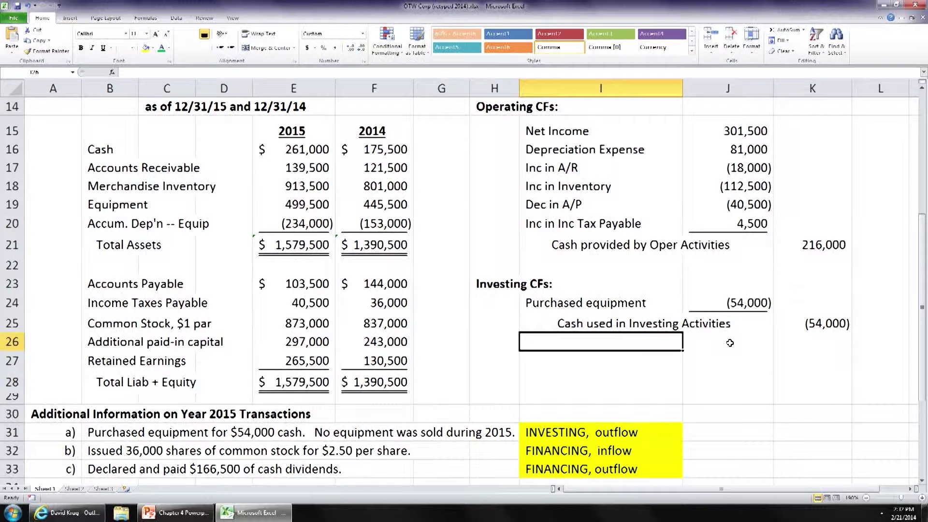